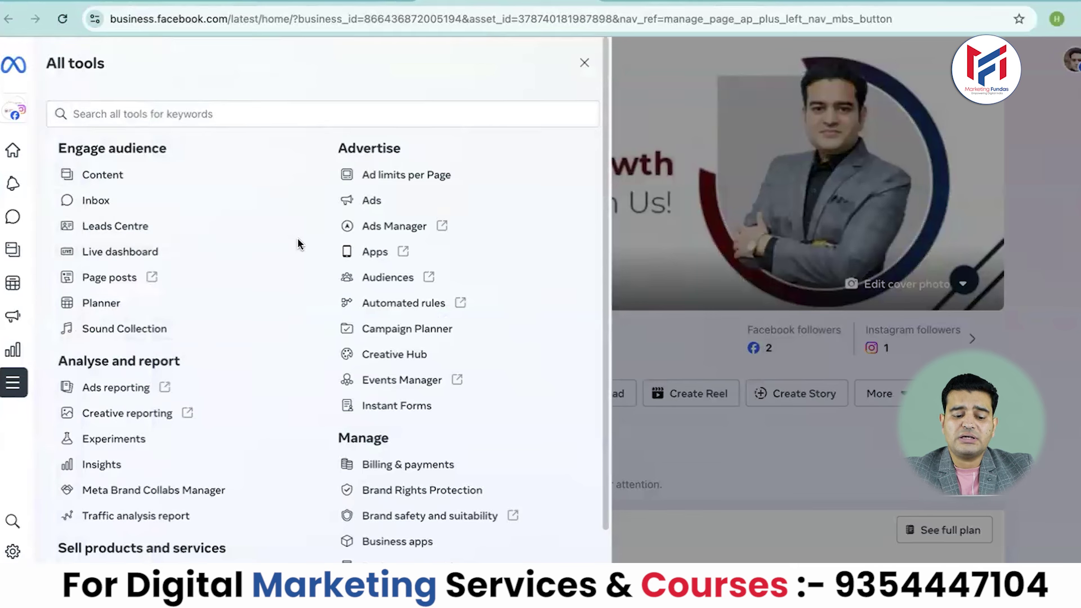
Open Events Manager and start connecting a new data source of type Web
click(397, 378)
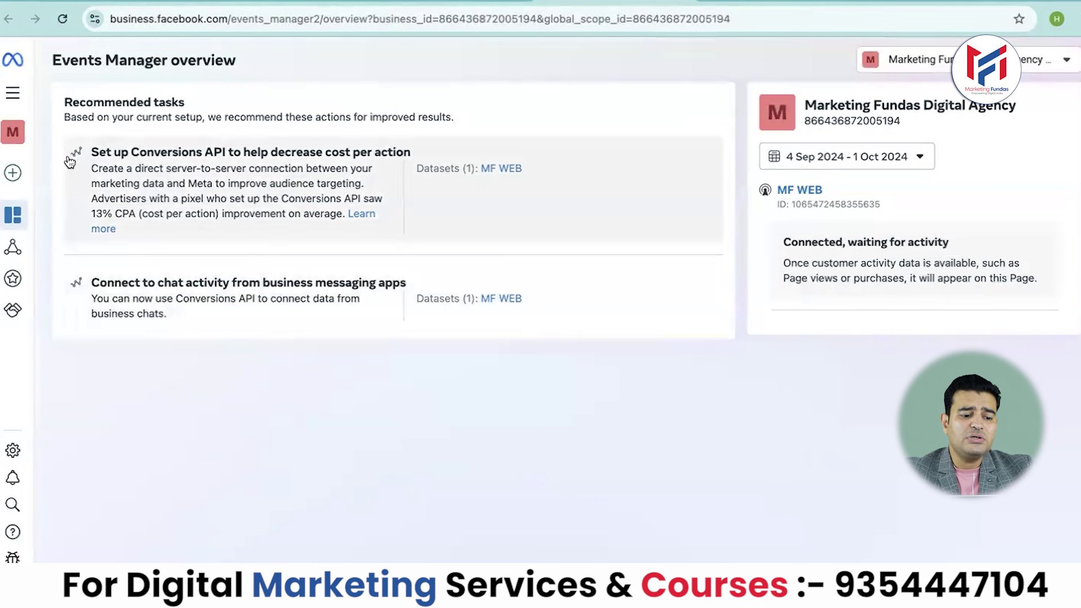
mouse_move(13, 174)
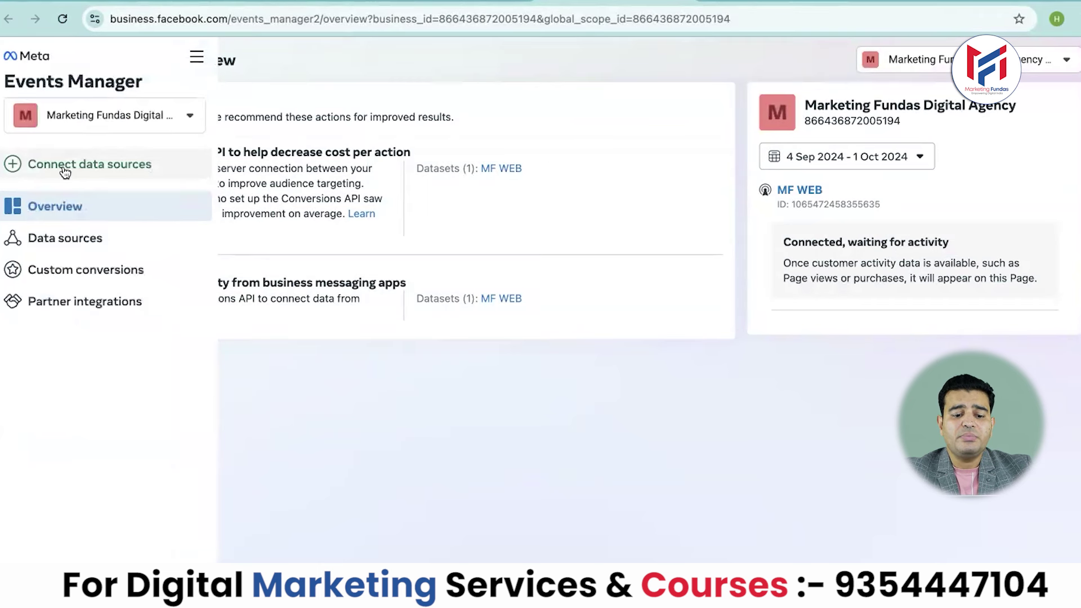
click(65, 166)
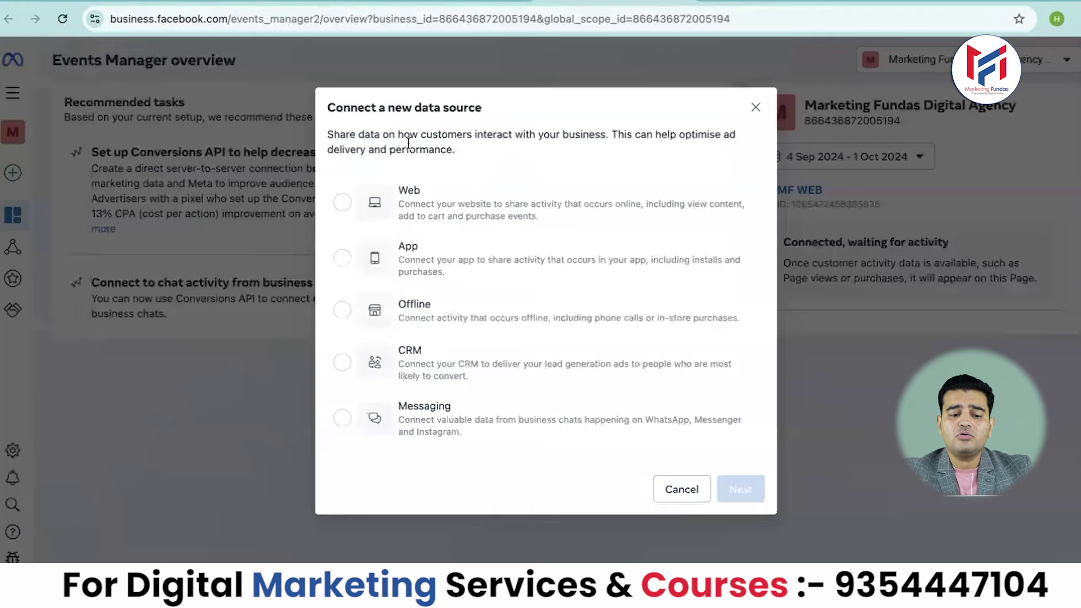
click(342, 203)
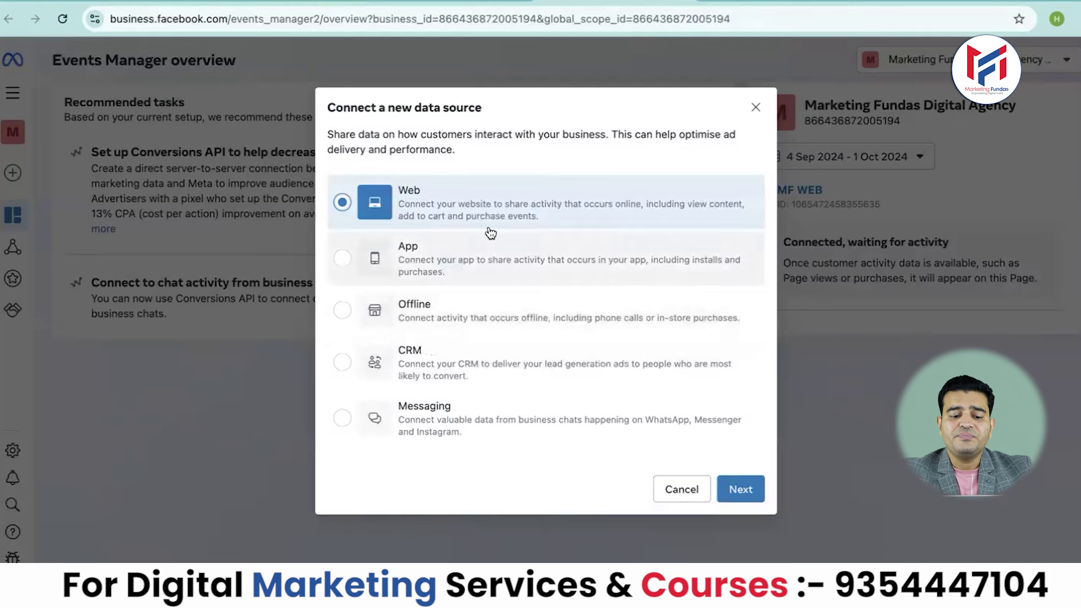
click(741, 491)
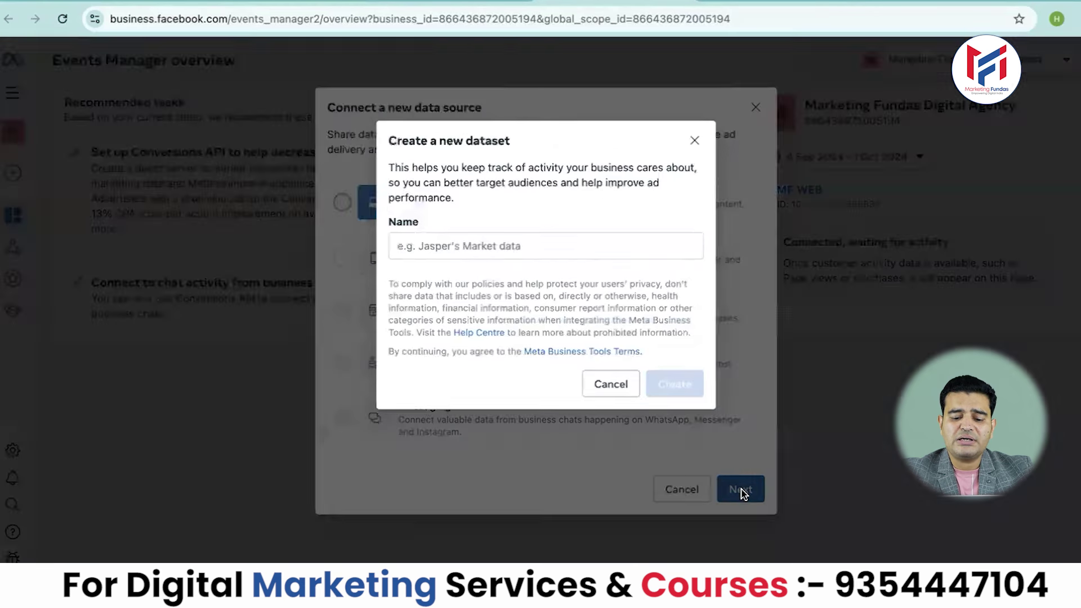
Create a new dataset named MF Agency
click(577, 254)
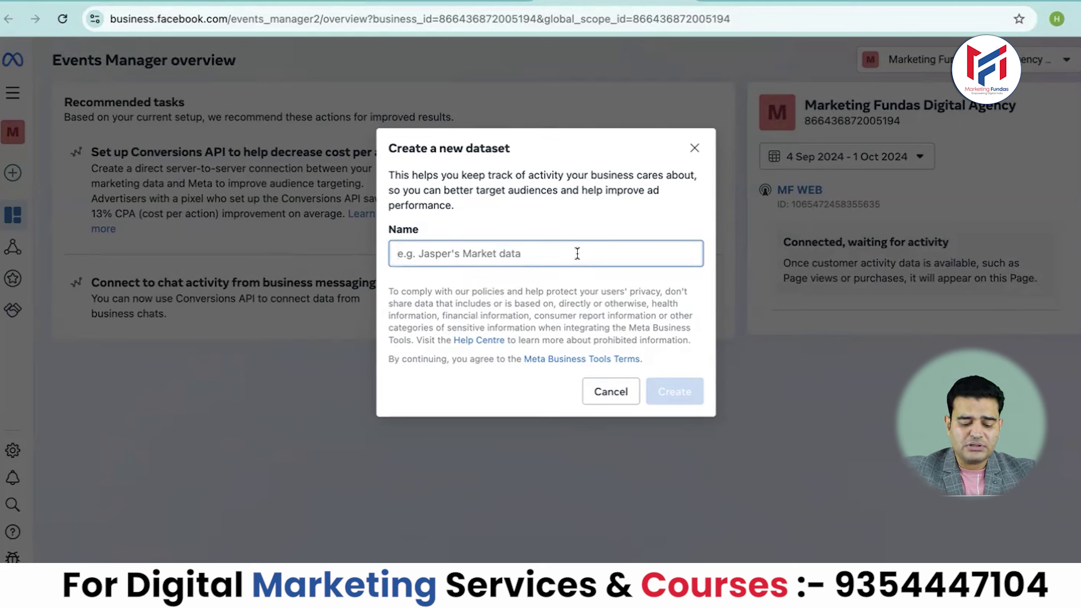
text(MF Agency)
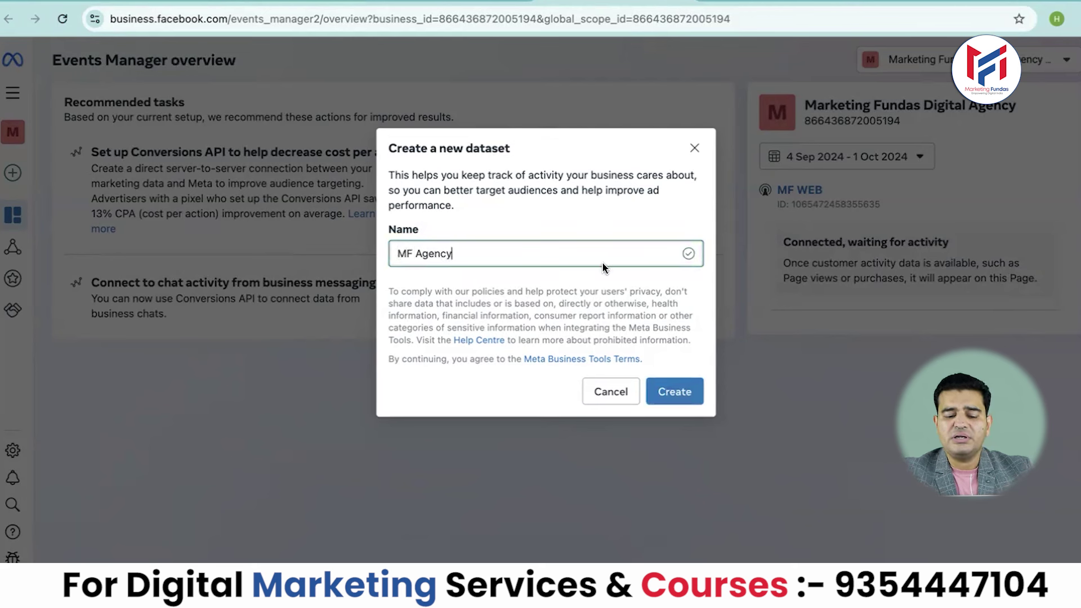
click(666, 391)
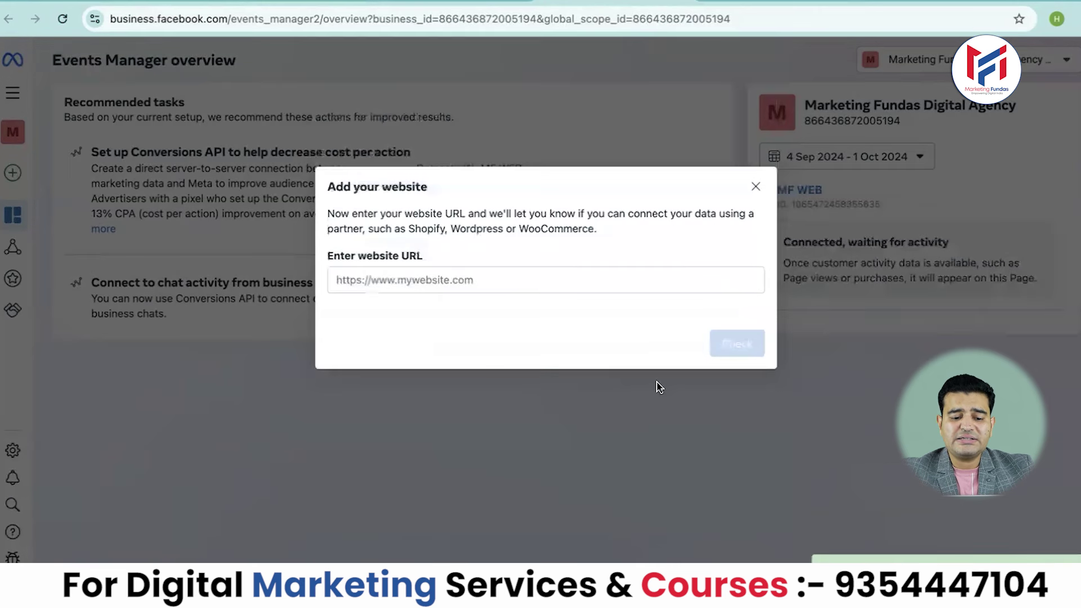
click(499, 280)
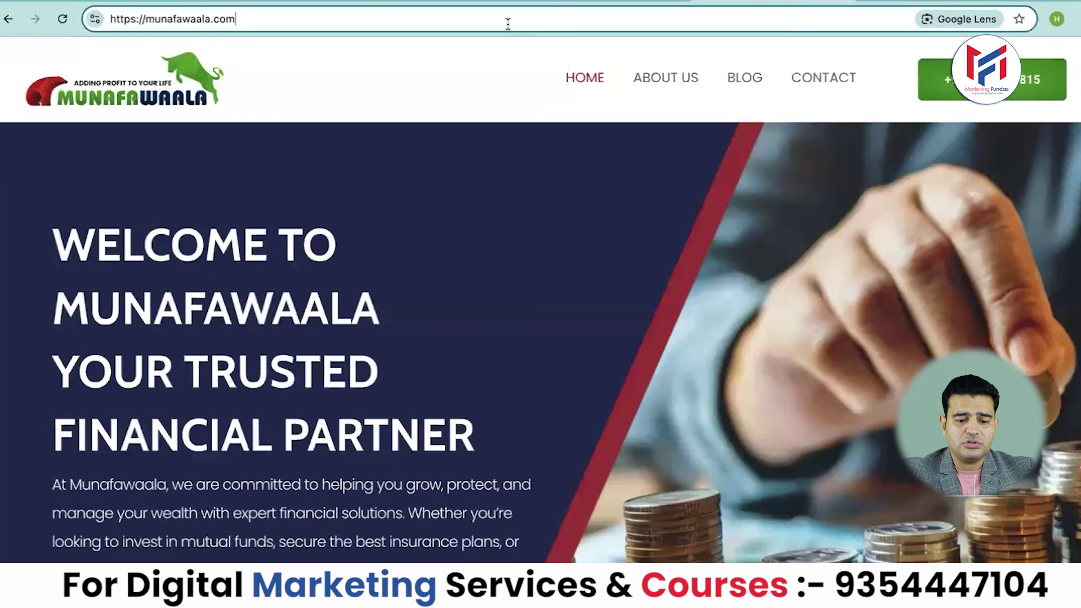
click(508, 19)
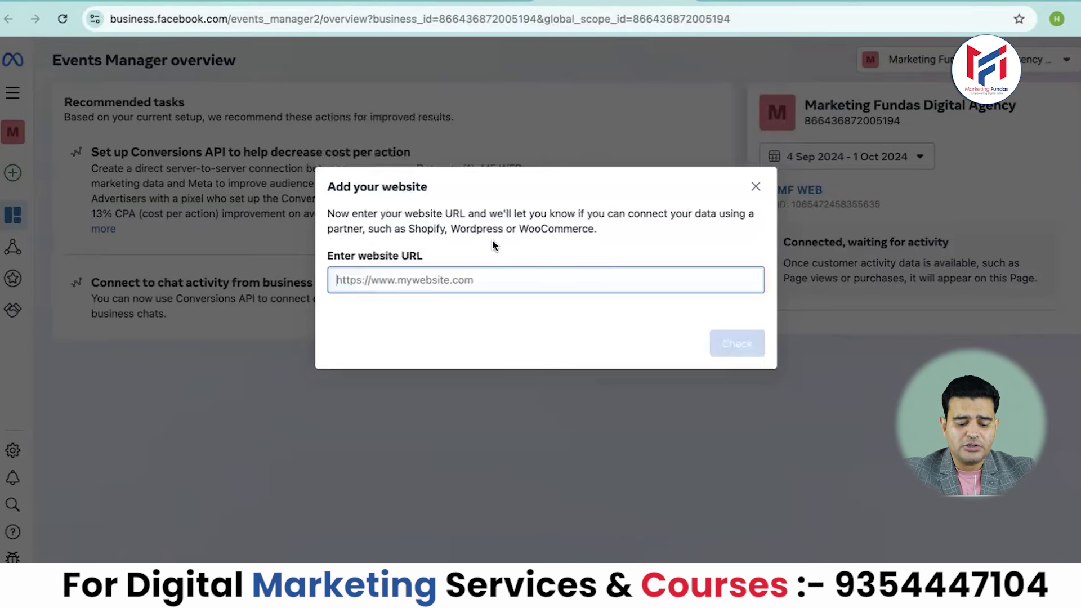
text(https://munafawaala.com/)
click(746, 344)
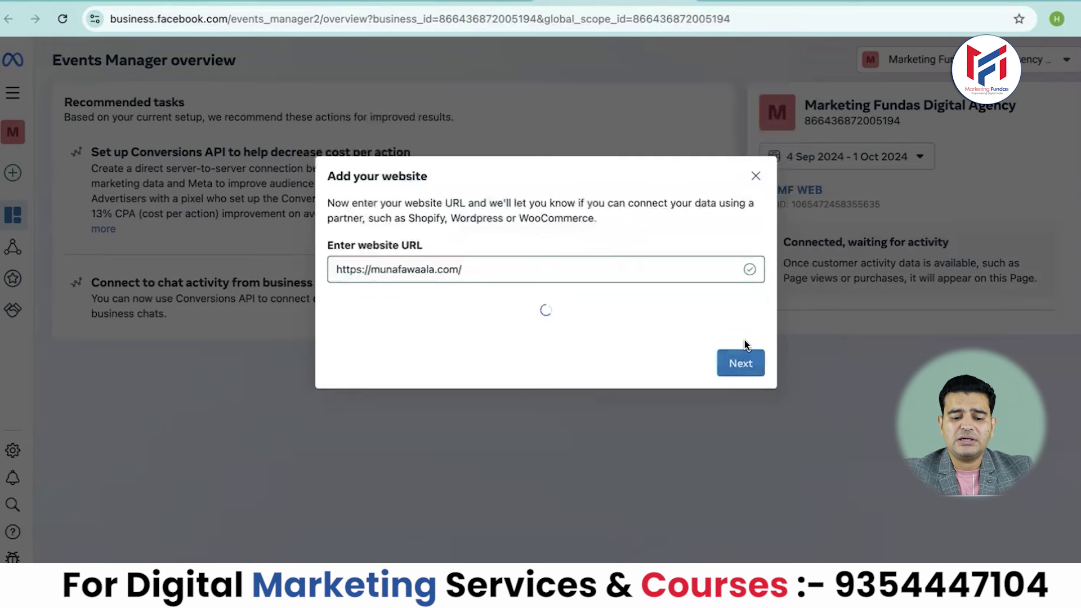
click(746, 345)
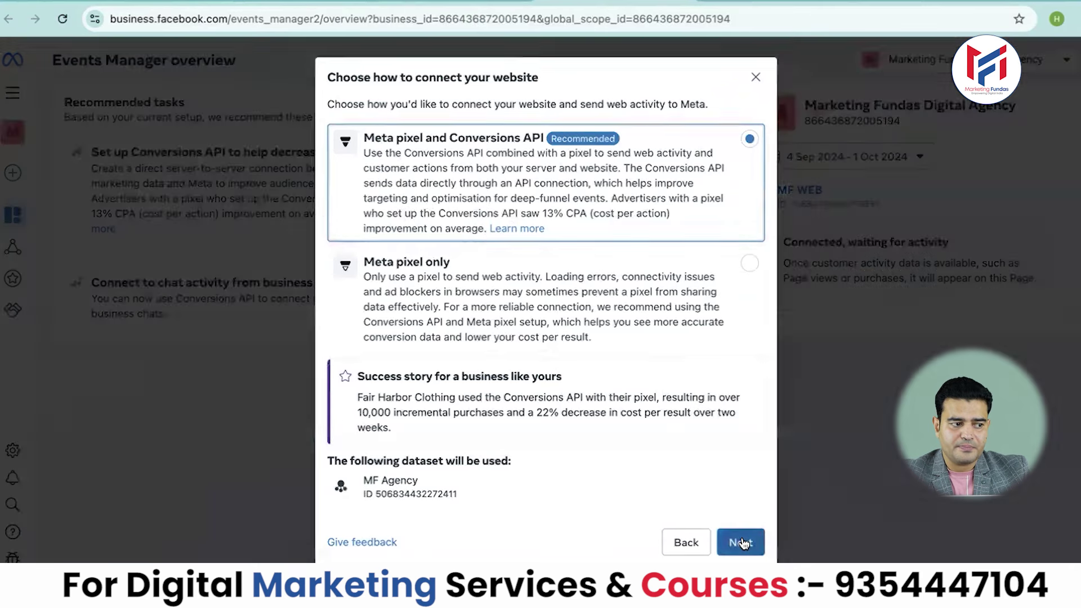
Connect the website with Meta pixel and Conversions API, choosing to set up the Conversions API manually
click(741, 542)
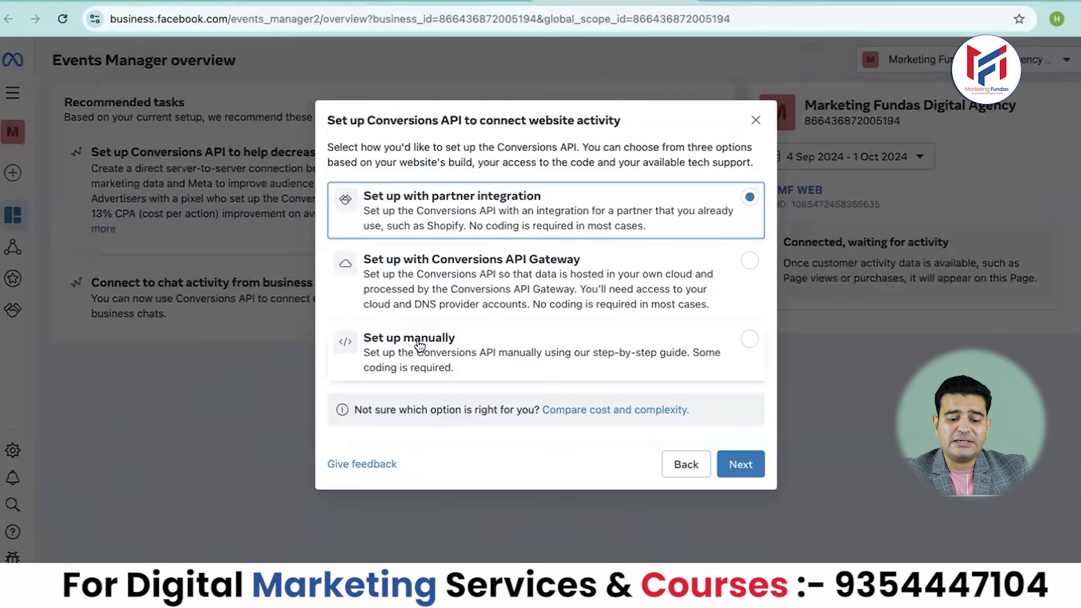
click(749, 340)
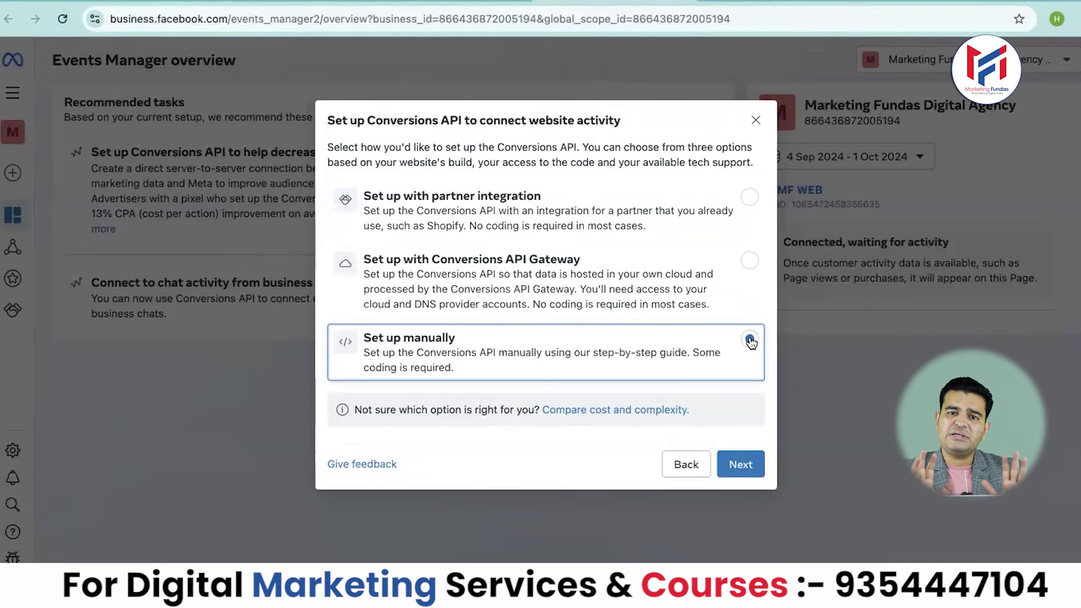
click(739, 463)
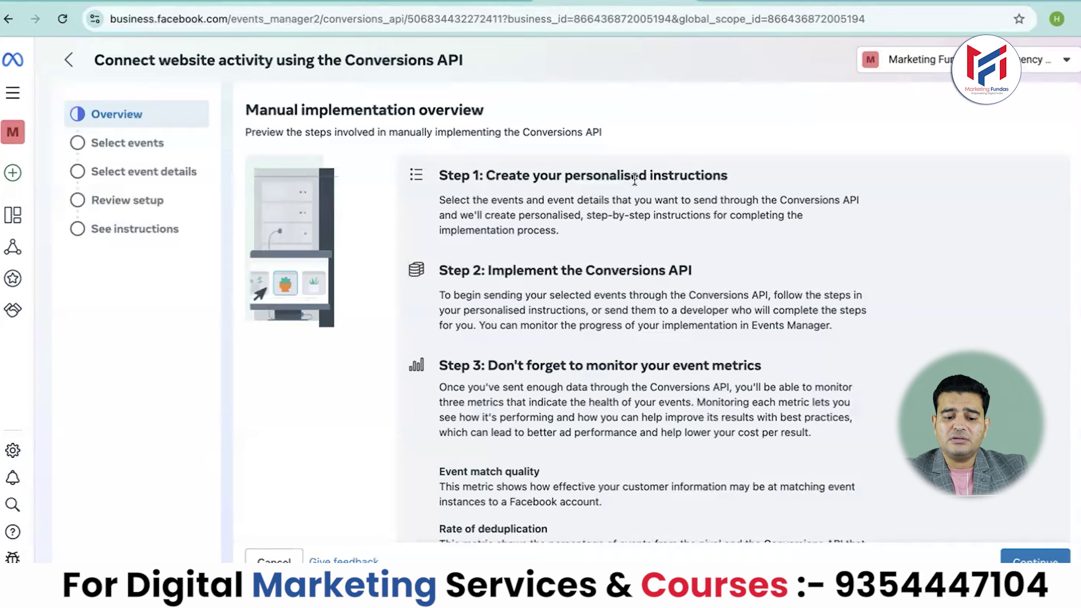
Go past the implementation overview and select the events View Content, Add to Cart, Initiate Checkout, Purchase and Contact
scroll(622, 320, down, 3)
scroll(627, 325, up, 3)
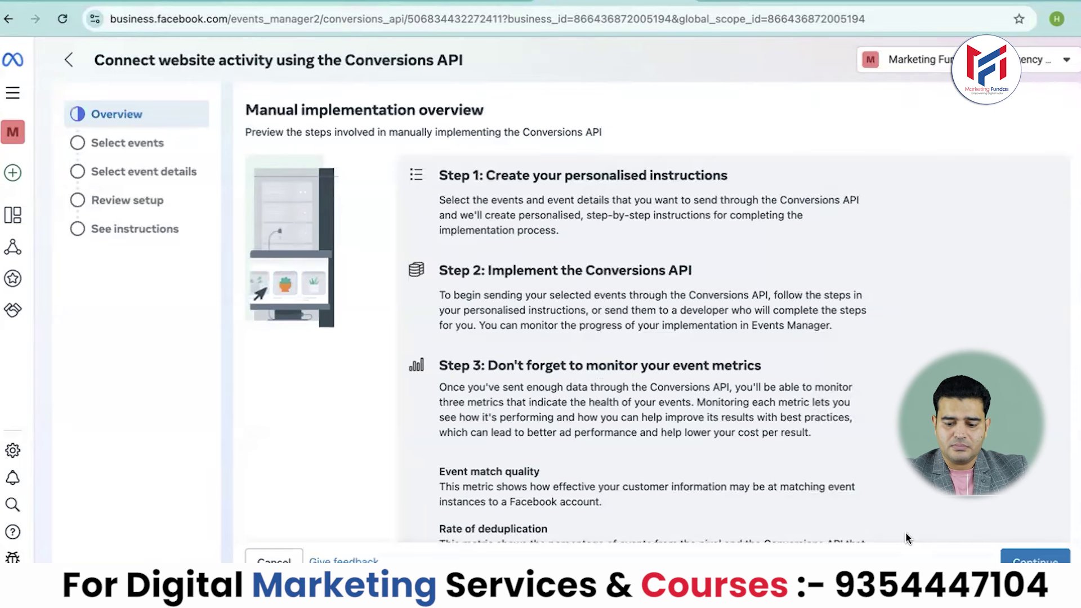
click(1034, 558)
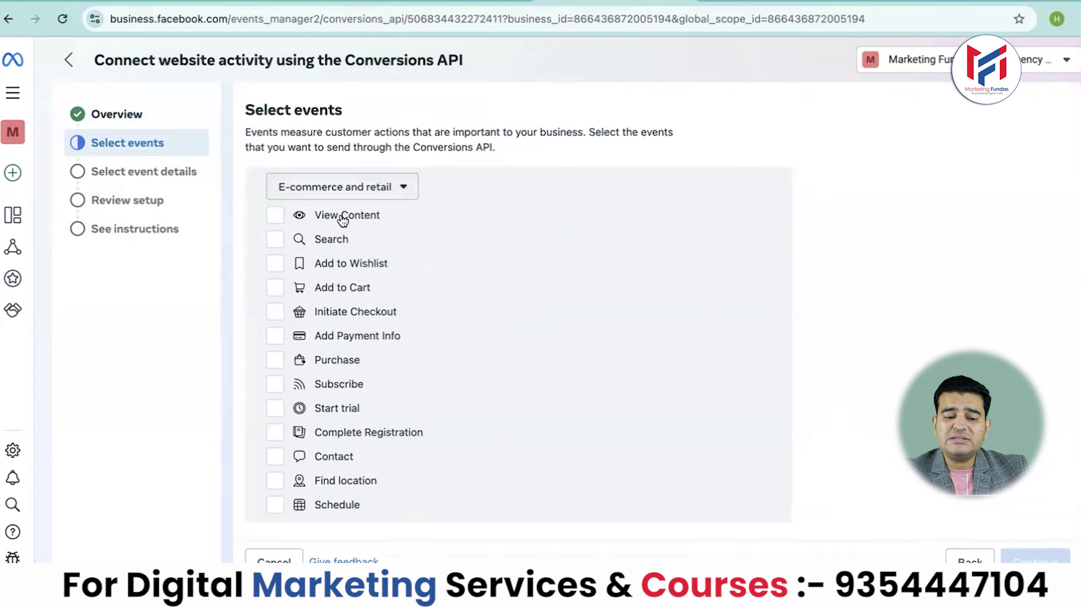
click(276, 223)
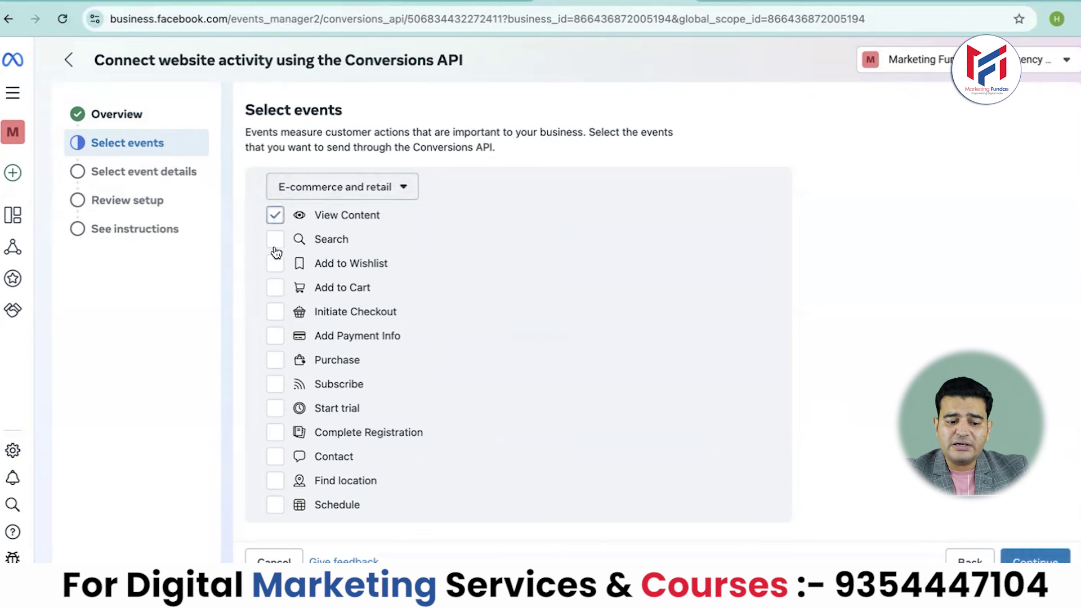
click(275, 288)
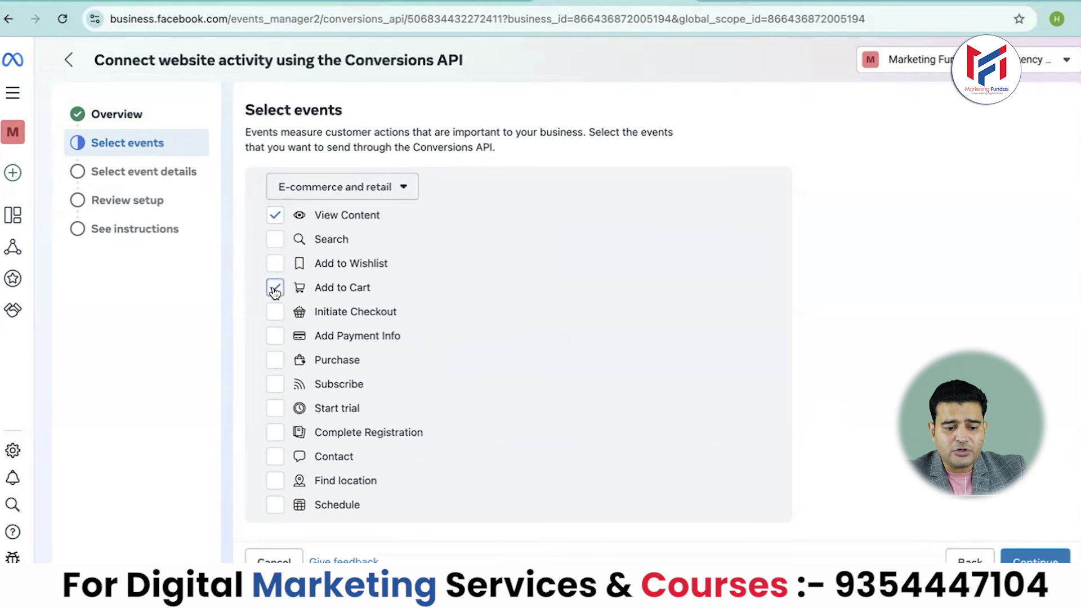
click(274, 317)
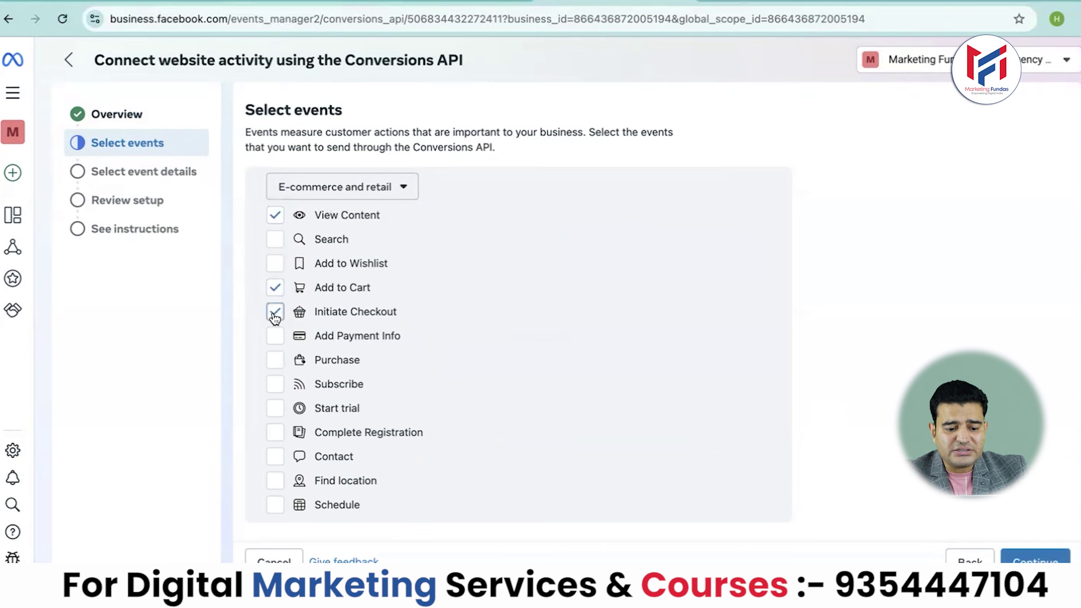
click(275, 361)
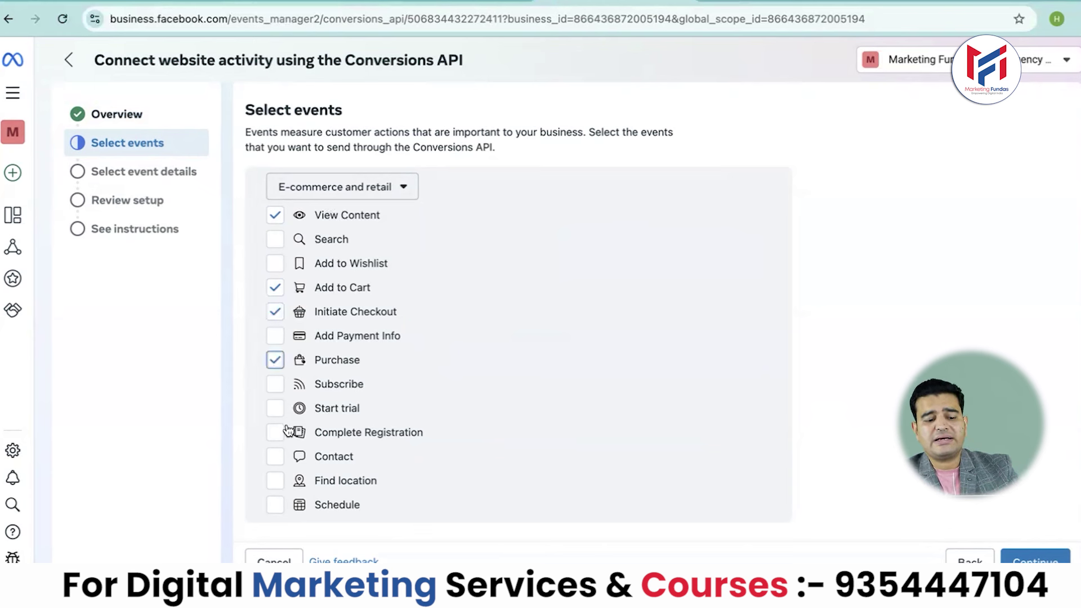
click(277, 464)
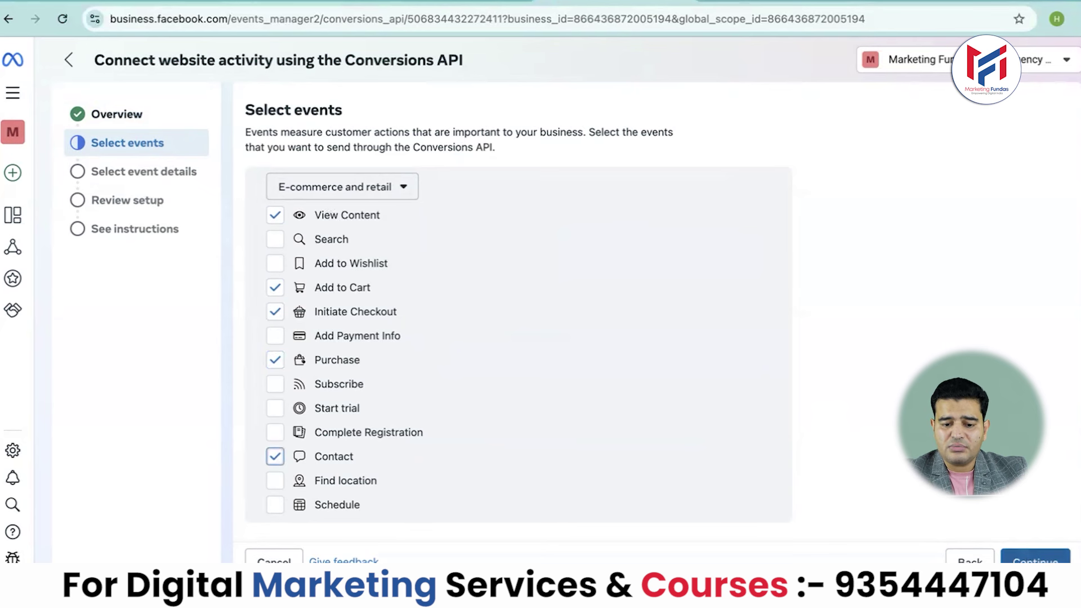
click(1035, 559)
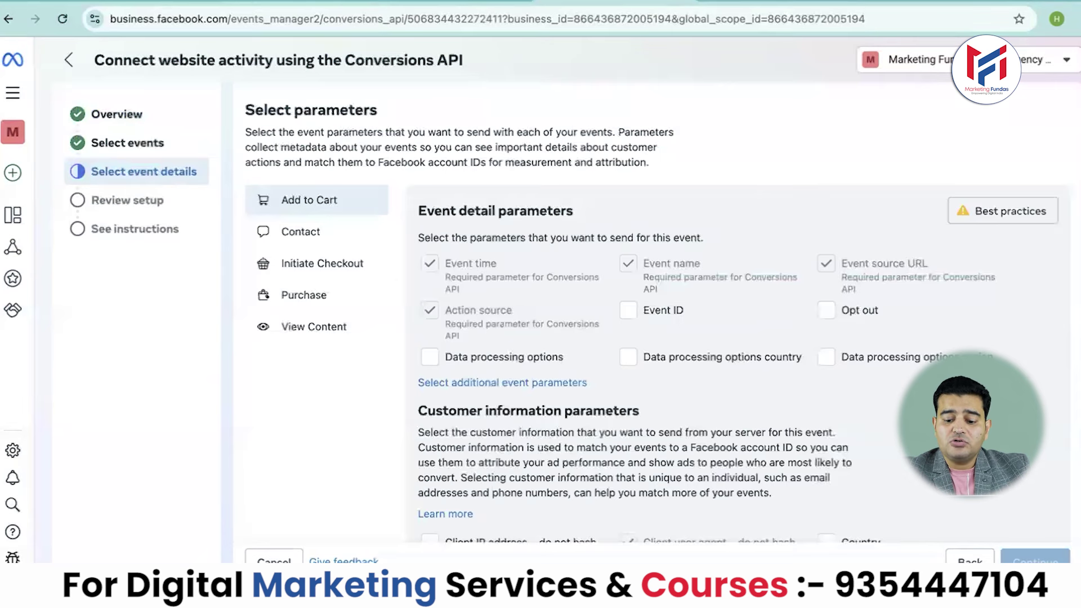
Accept the default event parameters and the setup review, and finish the Conversions API setup without sending instructions
scroll(580, 447, down, 1)
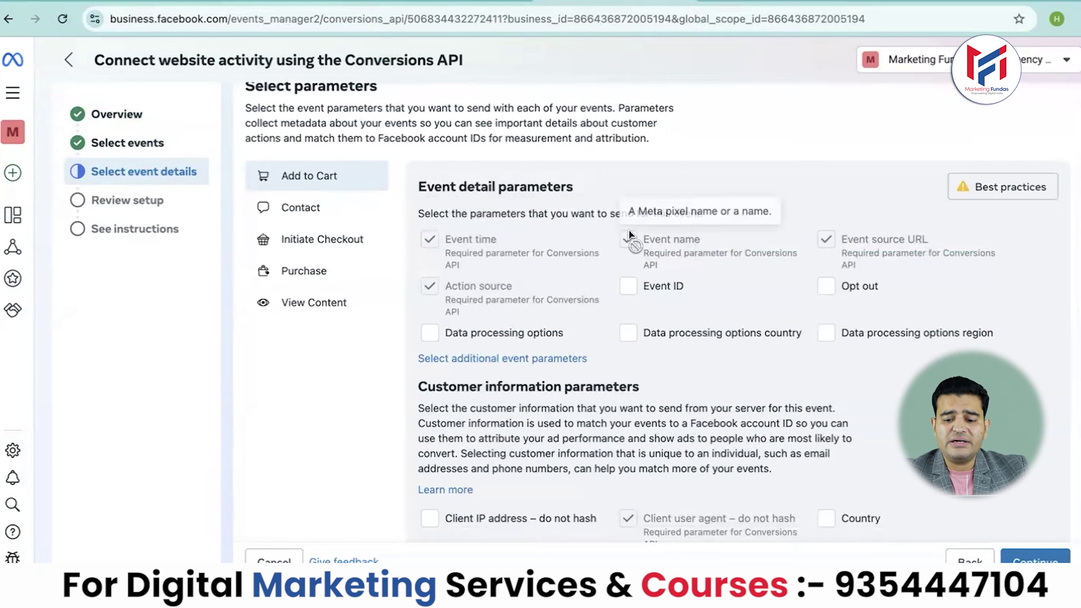
scroll(629, 231, down, 4)
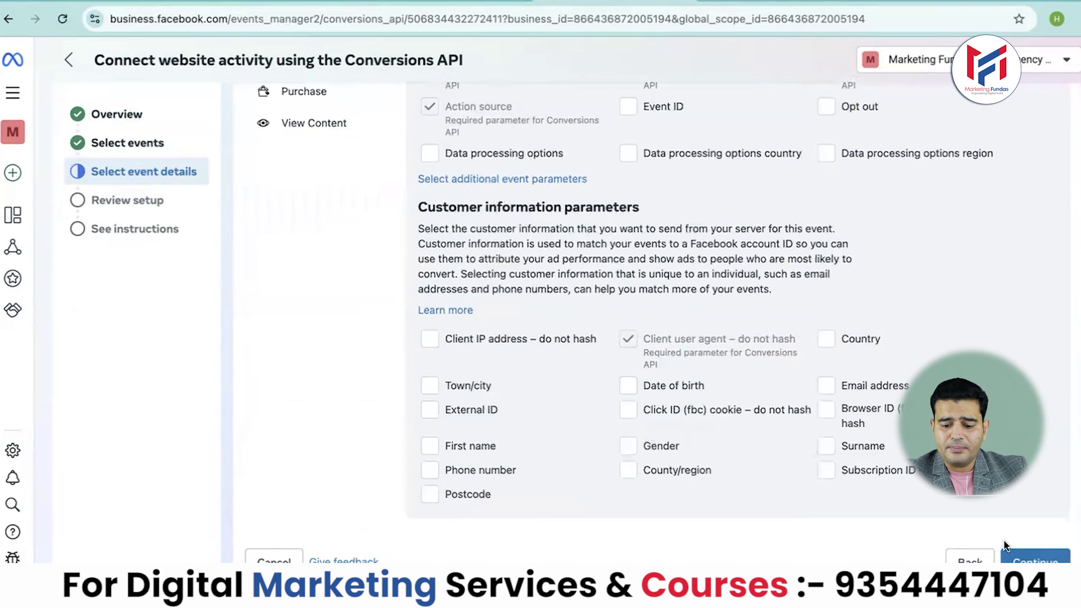
click(1036, 560)
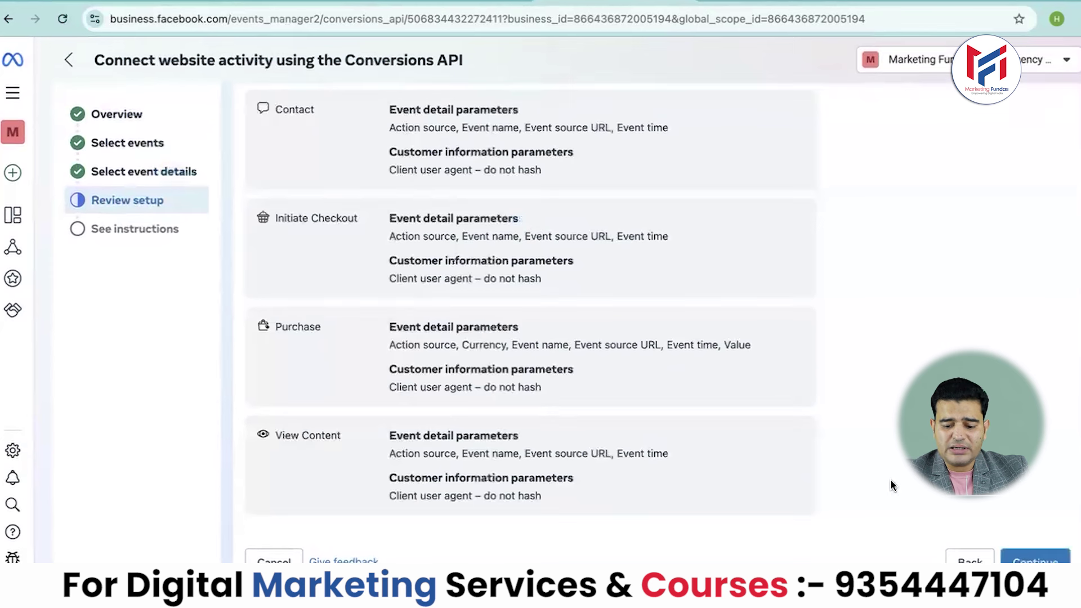
click(1020, 557)
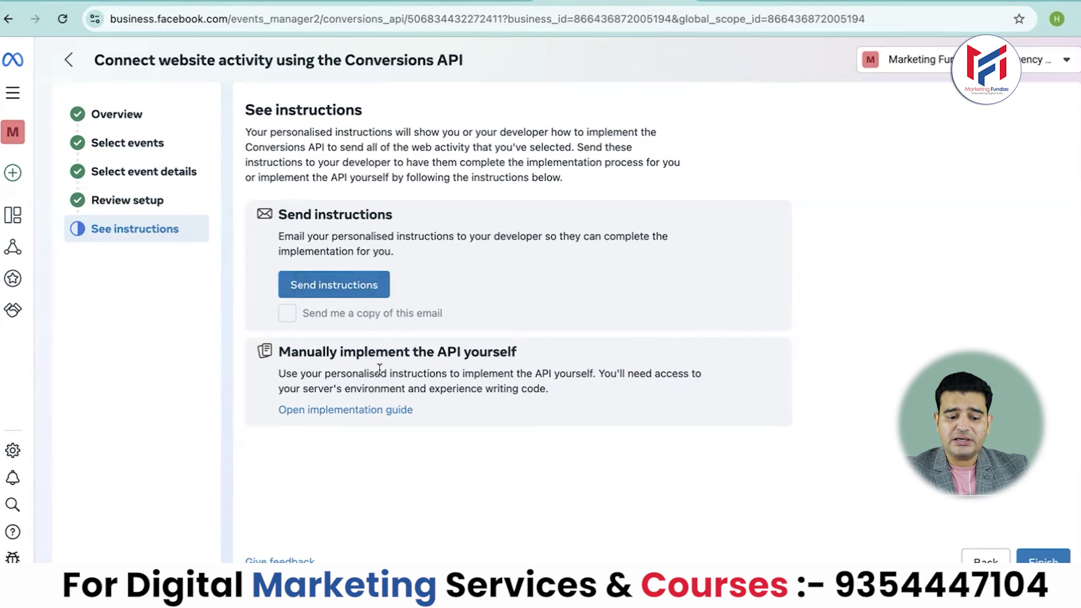
click(1041, 561)
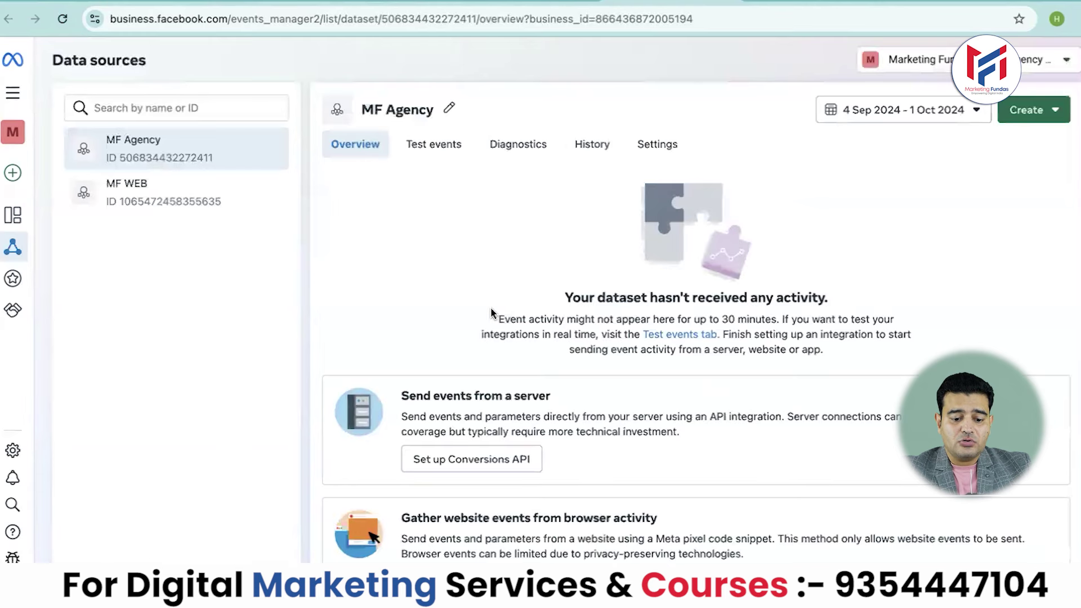
Set up the MF Agency dataset's Meta Pixel with manual code installation, copy its base code and switch to the Munafawaala website
scroll(435, 272, down, 5)
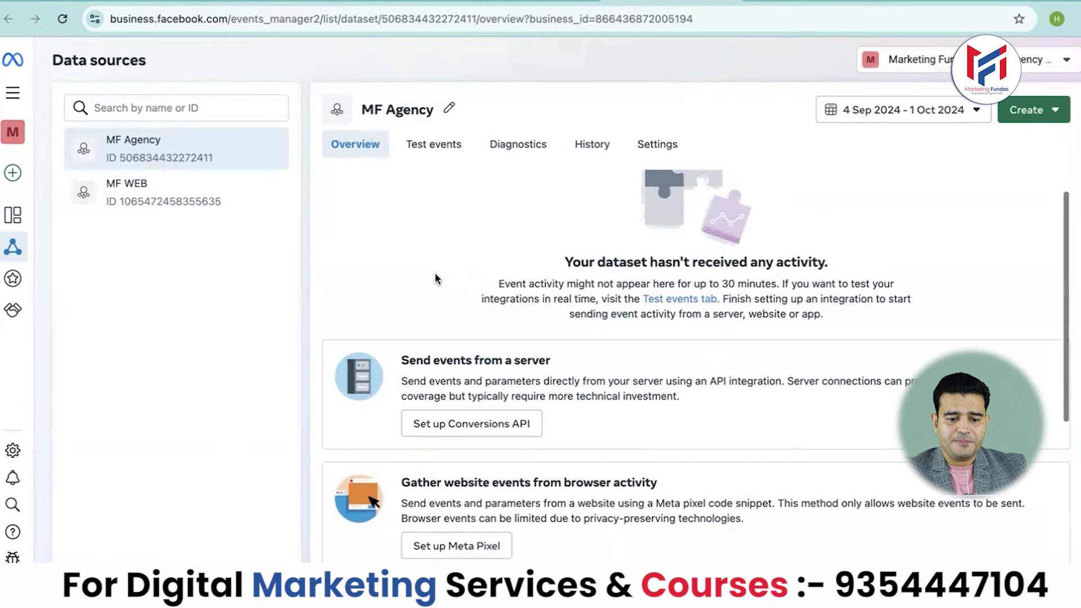
scroll(588, 385, up, 2)
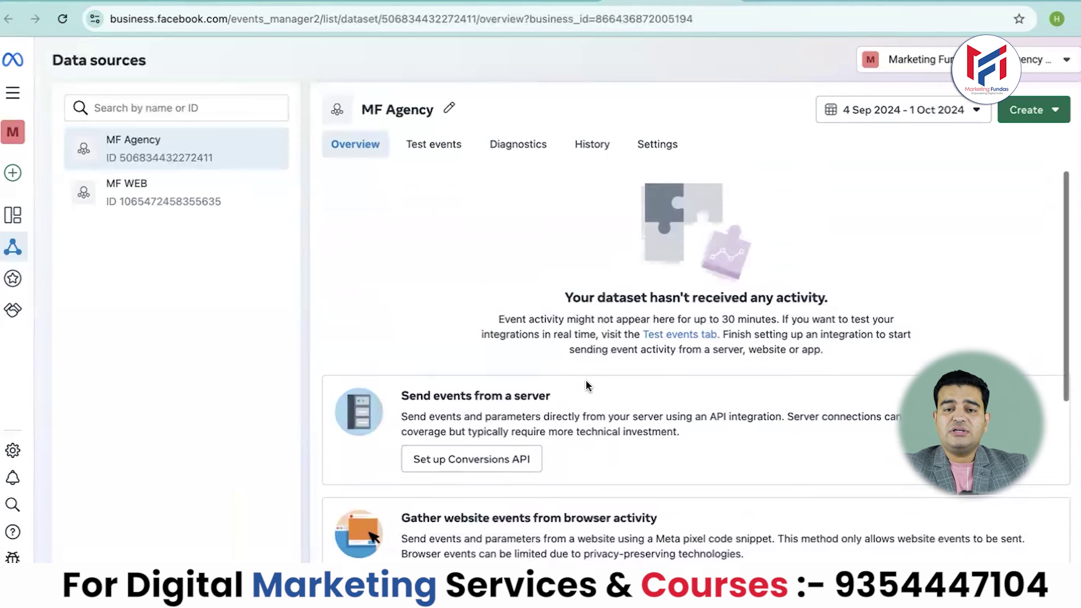
scroll(585, 380, down, 3)
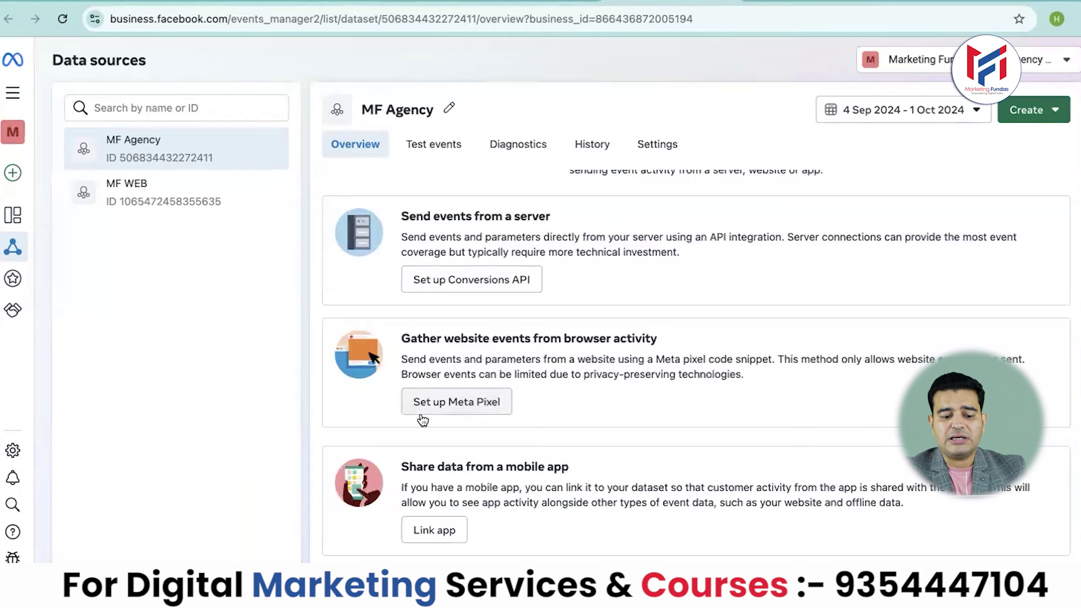
click(467, 411)
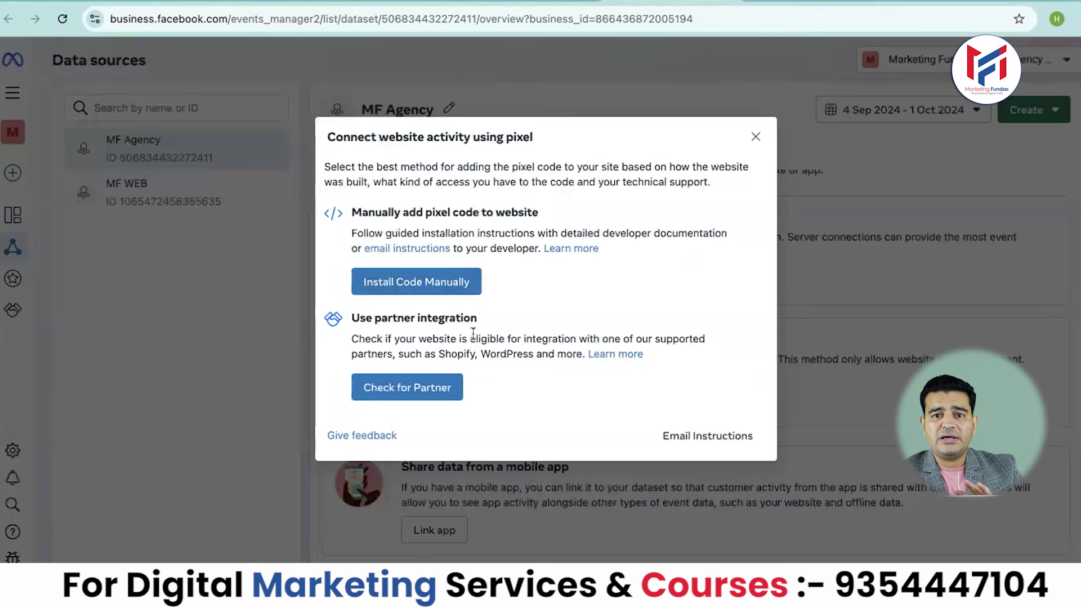
click(419, 285)
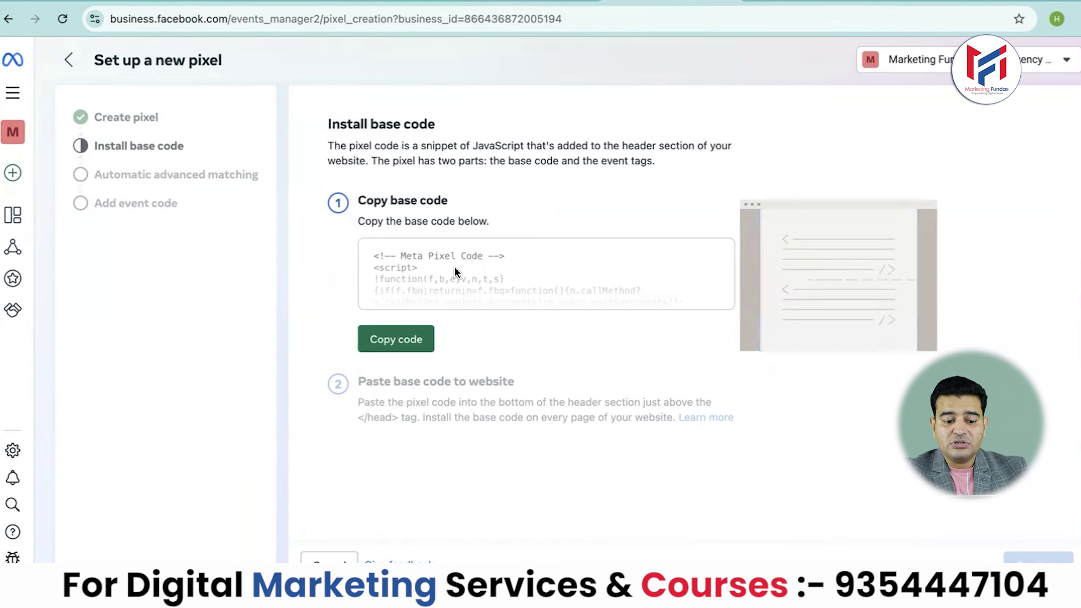
click(389, 340)
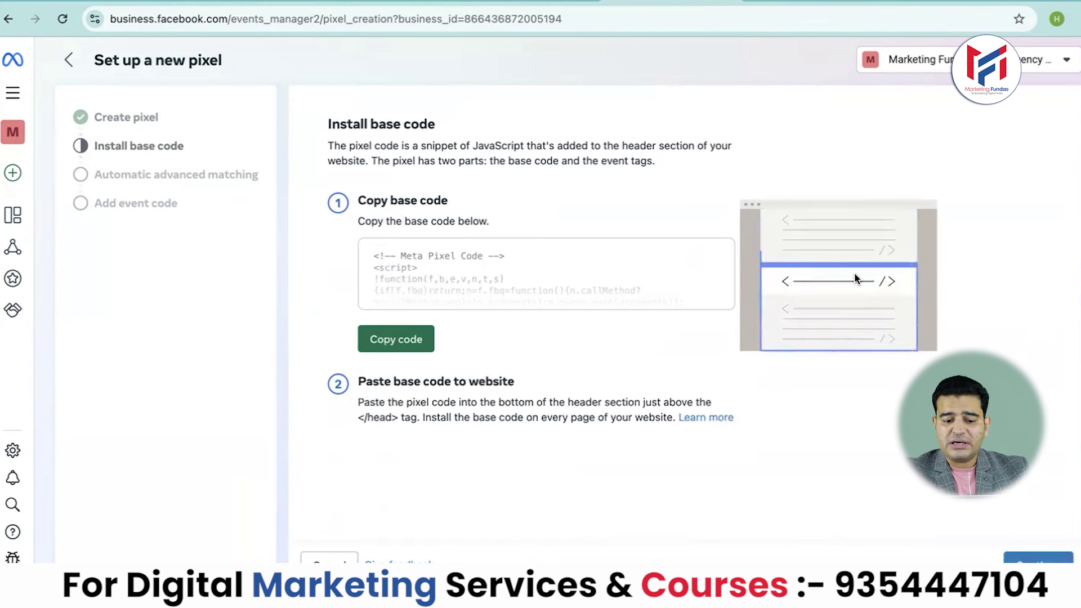
key(ctrl+Tab)
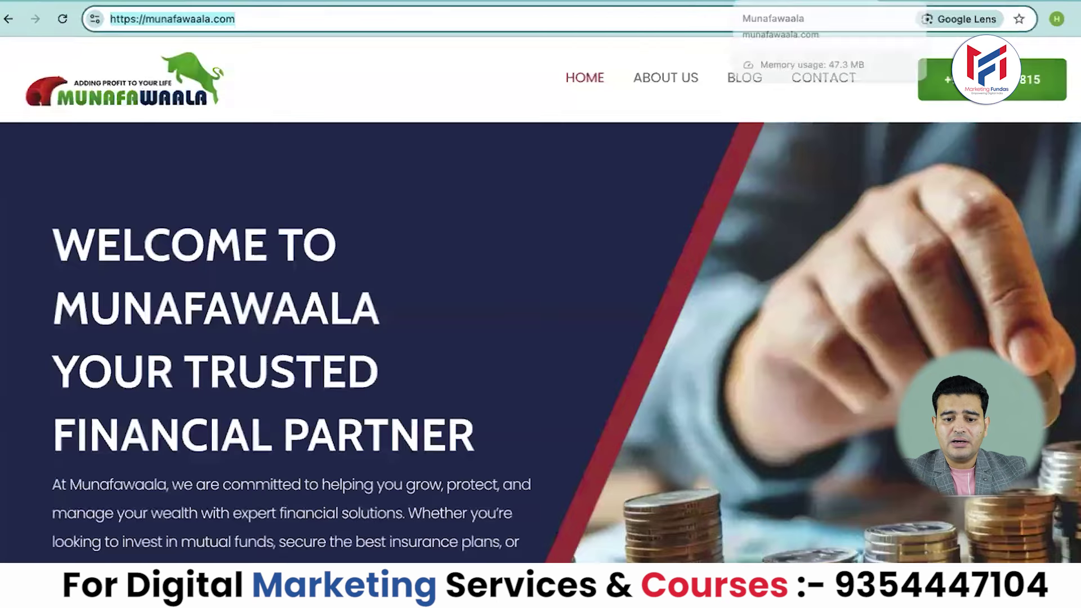
Switch to the Munafawaala WordPress dashboard and open the Astra theme's header.php in the Theme File Editor
key(ctrl+Tab)
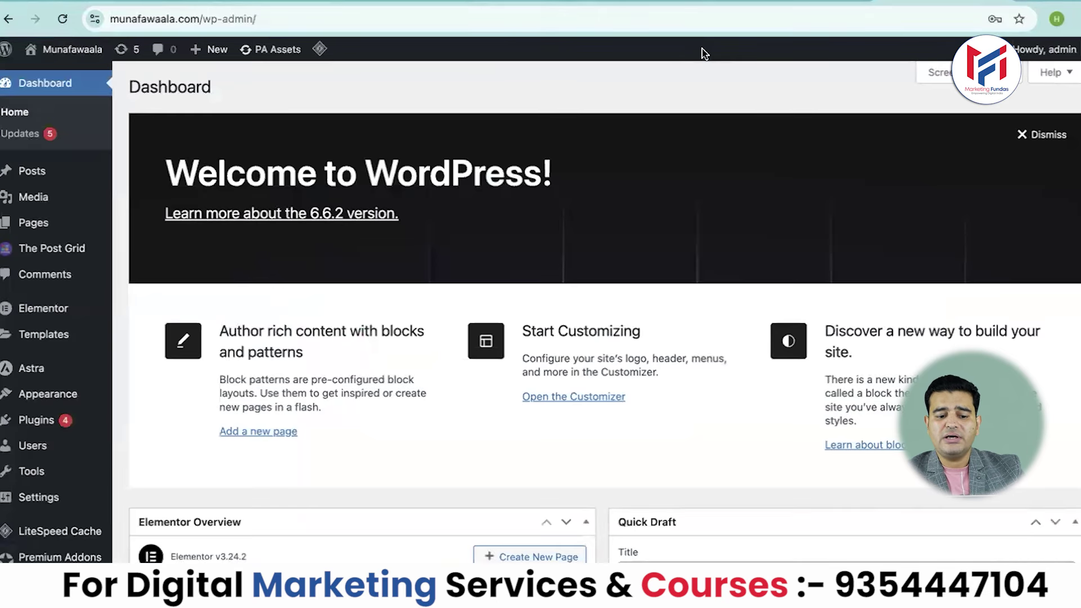
mouse_move(67, 394)
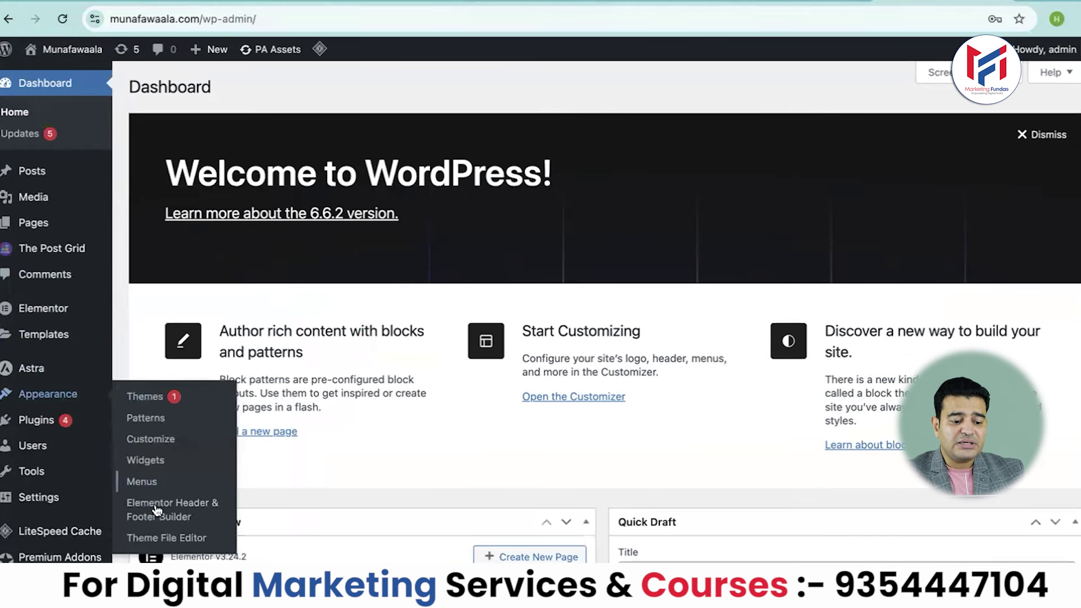
click(169, 540)
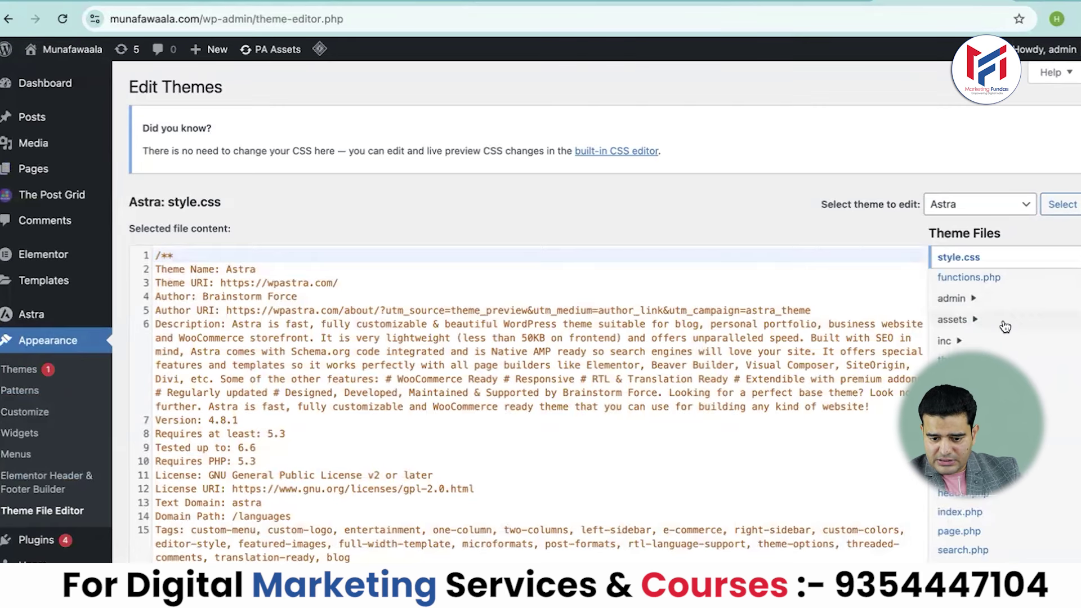
scroll(1005, 327, down, 4)
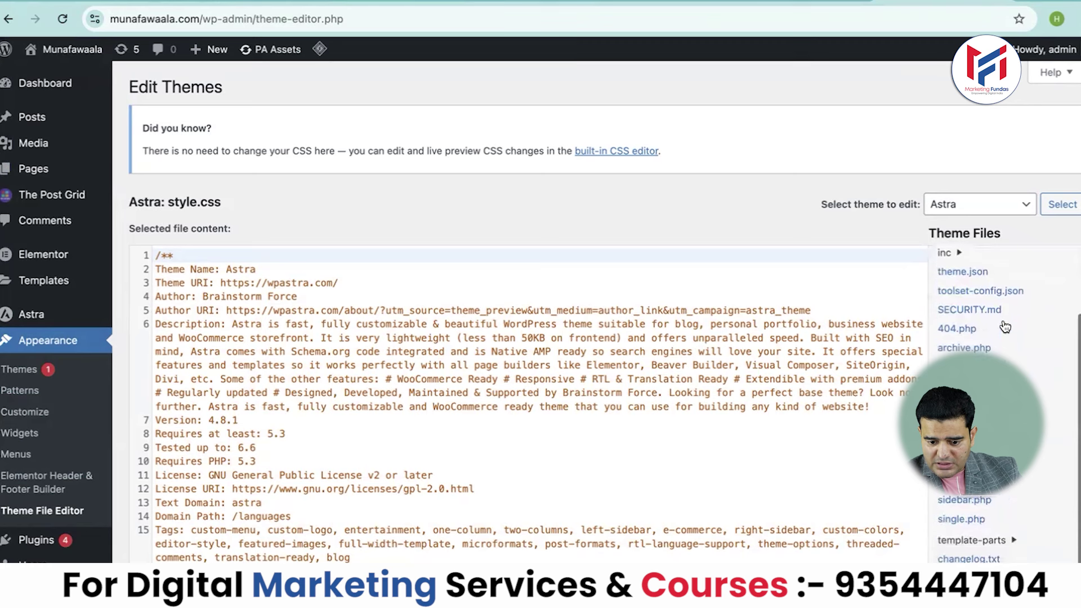
scroll(1005, 327, down, 1)
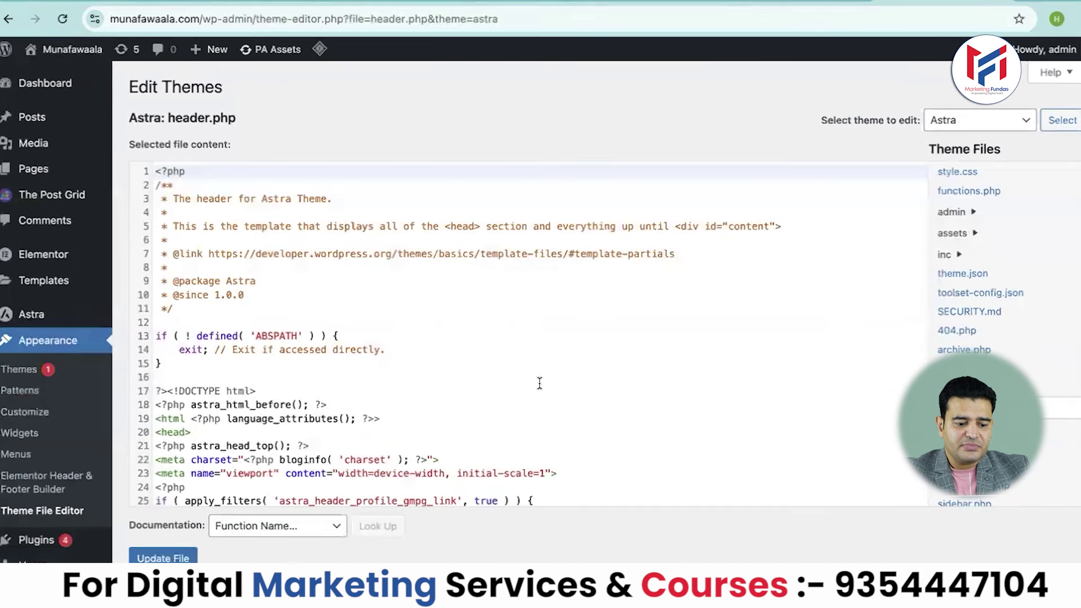
Paste the Meta Pixel base code after the charset meta tag in header.php's head section, and continue the Events Manager setup past Install base code
scroll(474, 322, down, 5)
scroll(475, 322, up, 4)
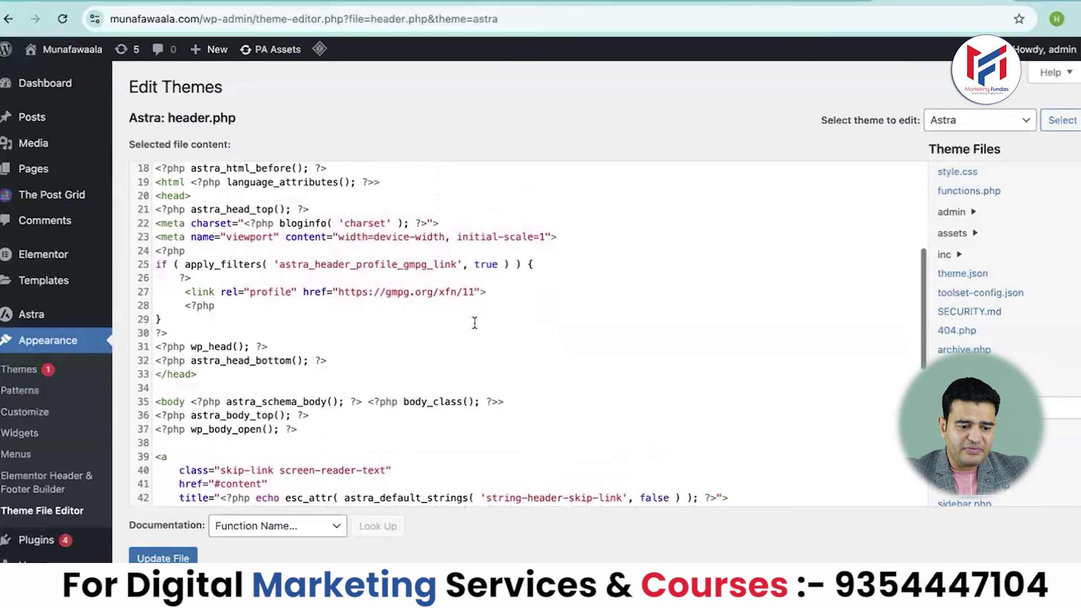
scroll(474, 322, up, 2)
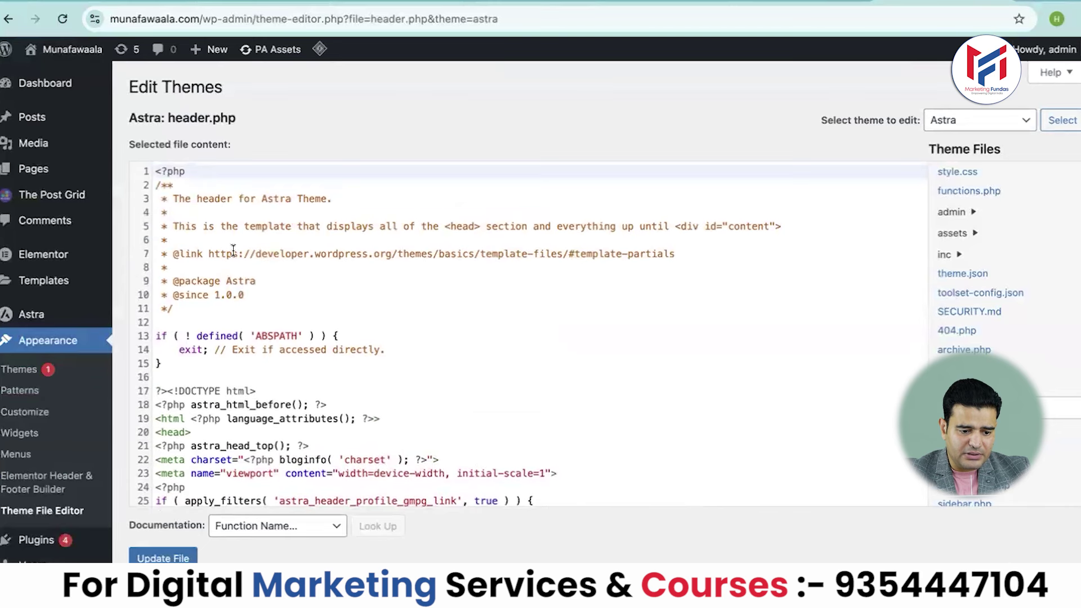
scroll(270, 253, down, 3)
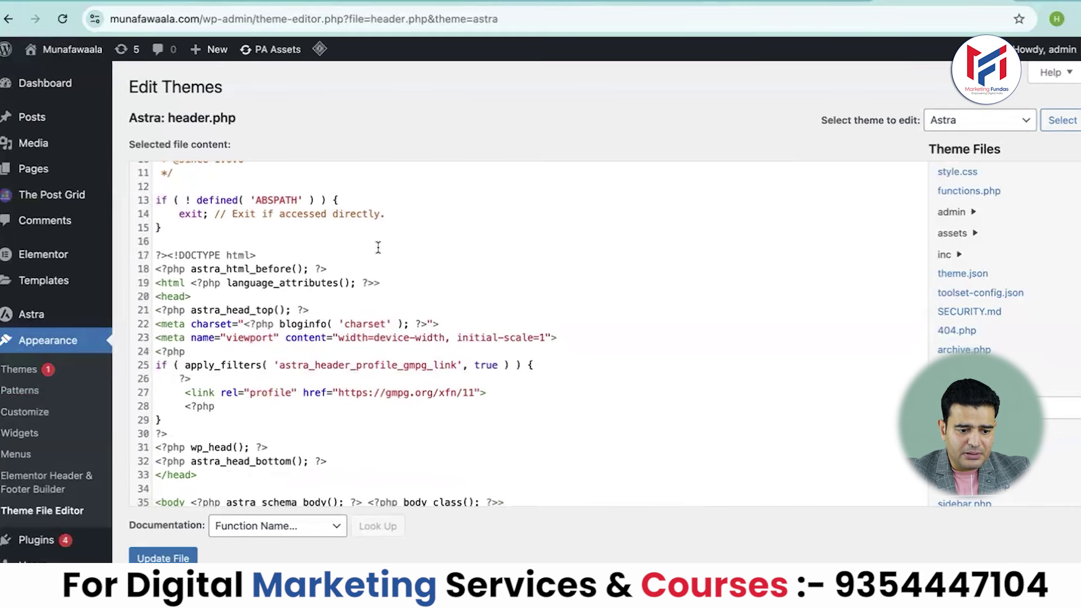
scroll(378, 248, up, 1)
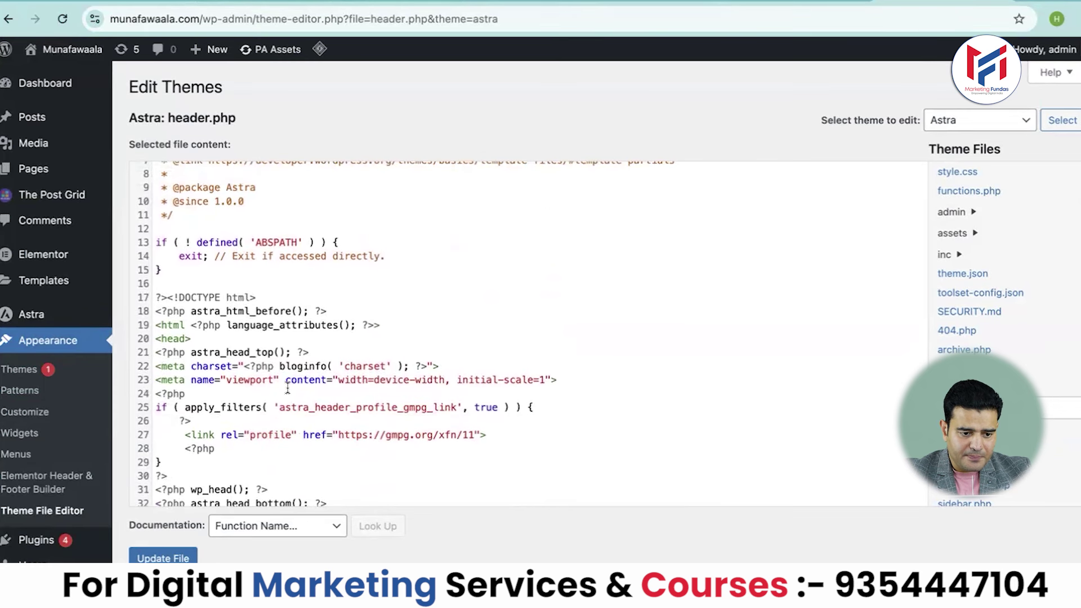
scroll(288, 388, up, 2)
scroll(286, 387, down, 2)
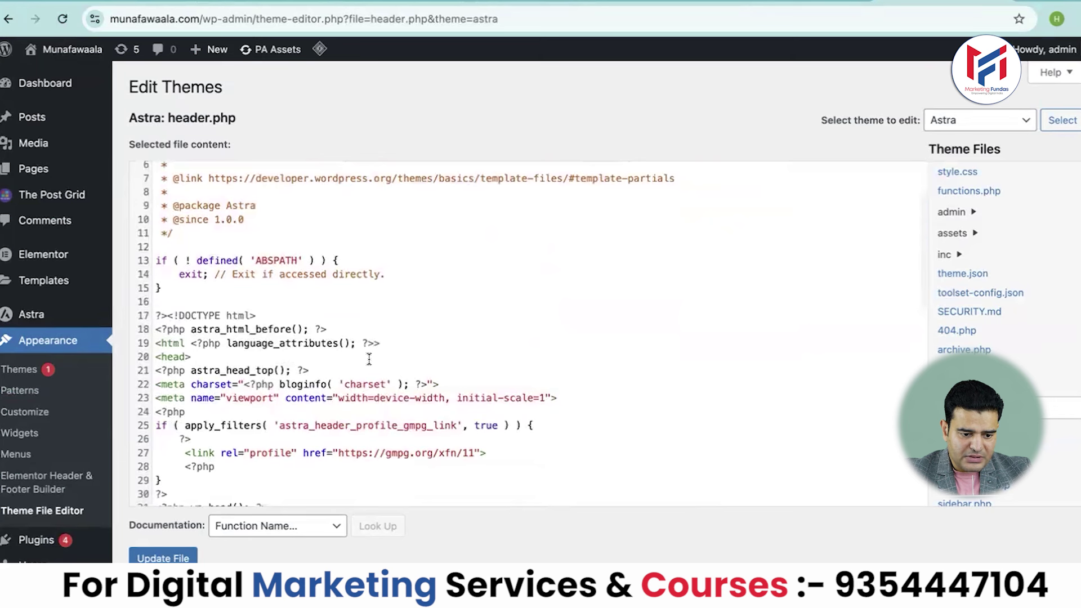
click(449, 383)
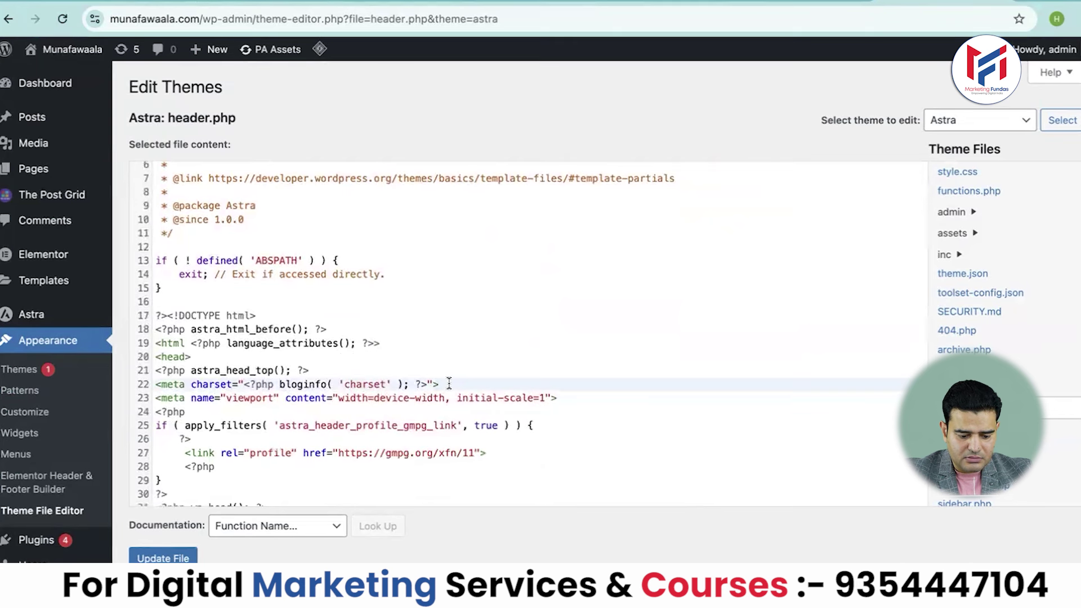
key(super+v)
scroll(294, 417, down, 5)
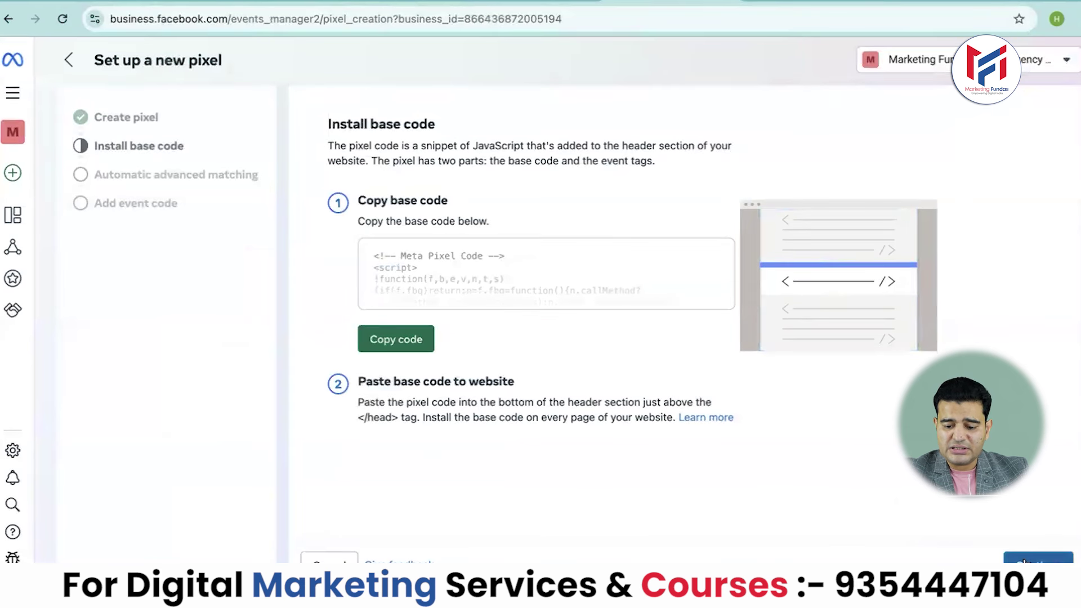
click(1023, 562)
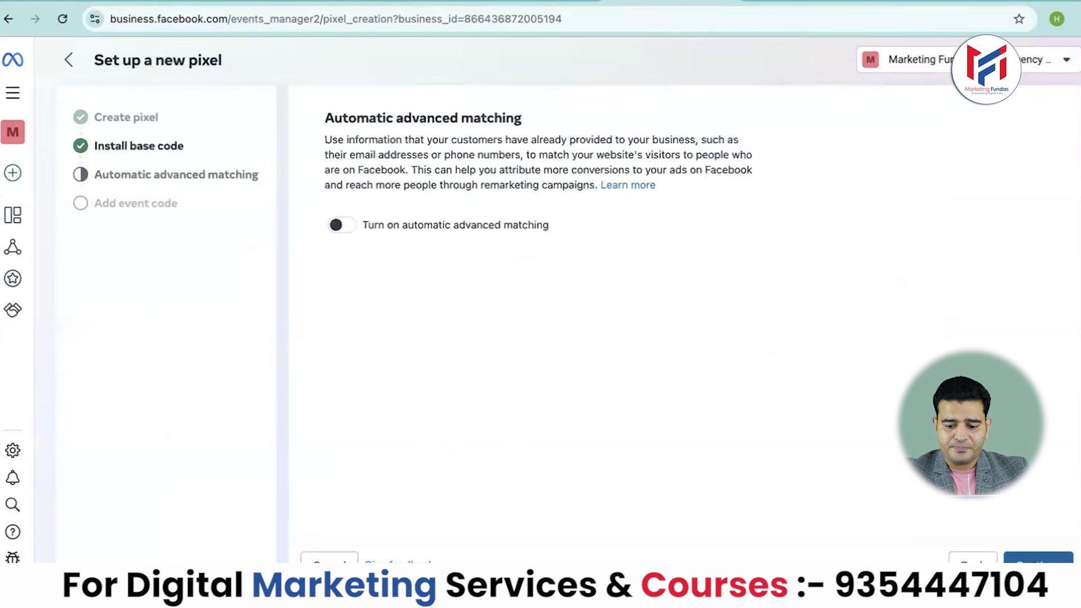